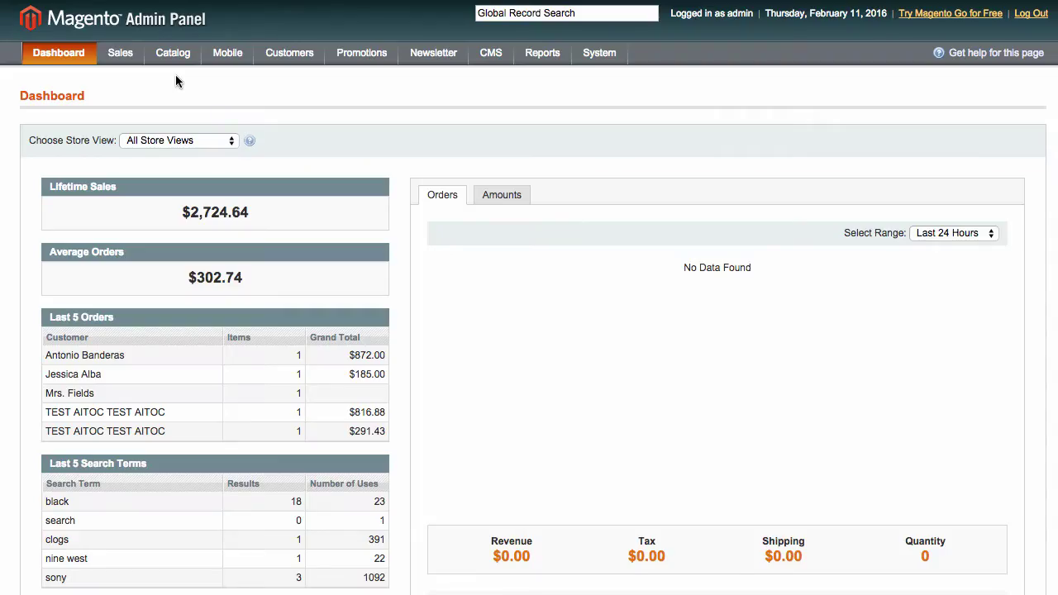
# - Go through System > Import/Export to the Aitoc Order Export configuration page
pyautogui.moveTo(124, 54)
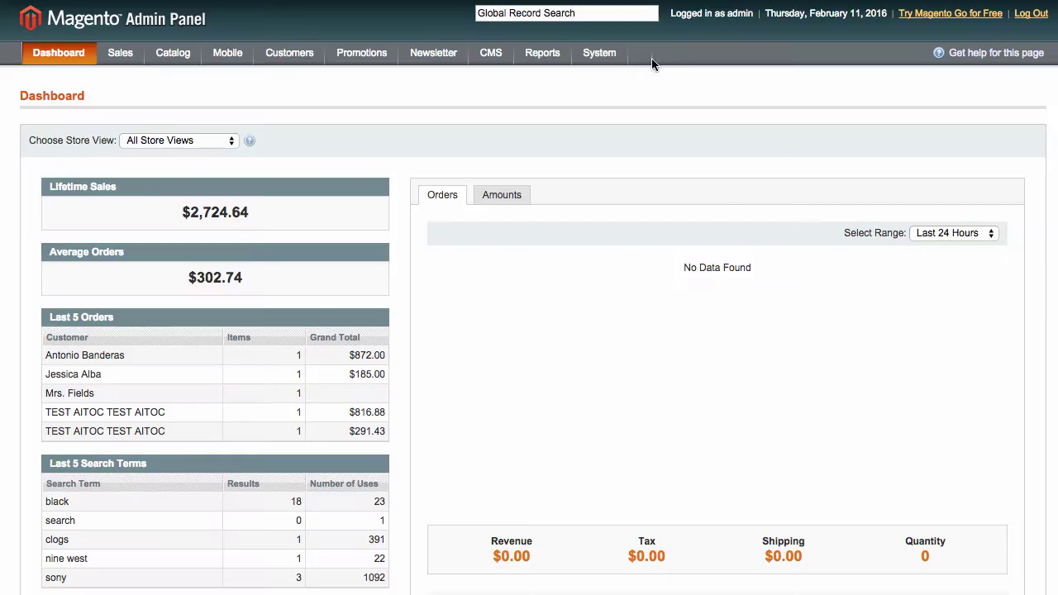
pyautogui.moveTo(691, 66)
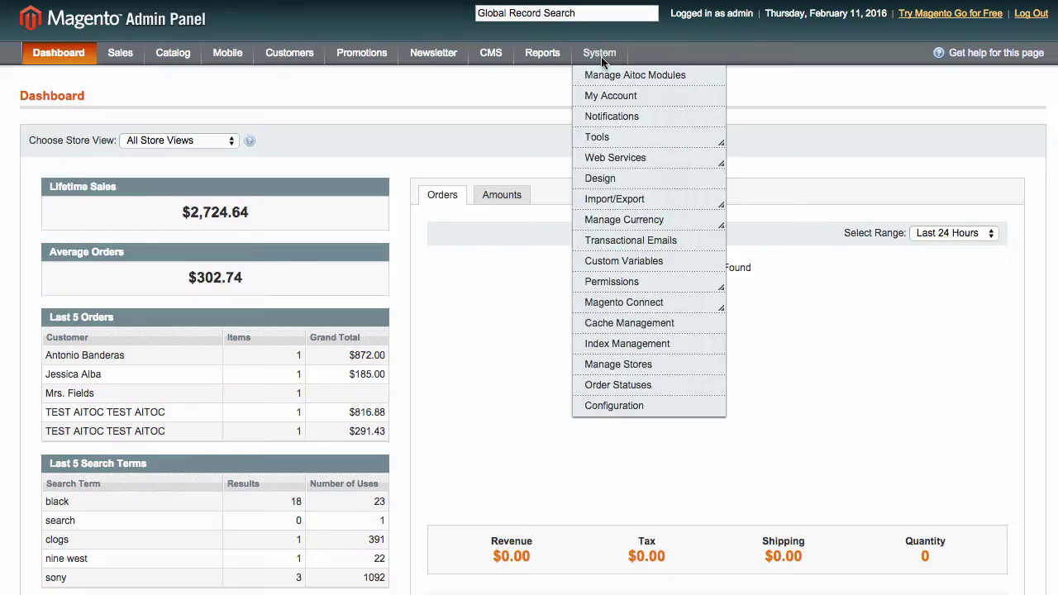
pyautogui.moveTo(634, 201)
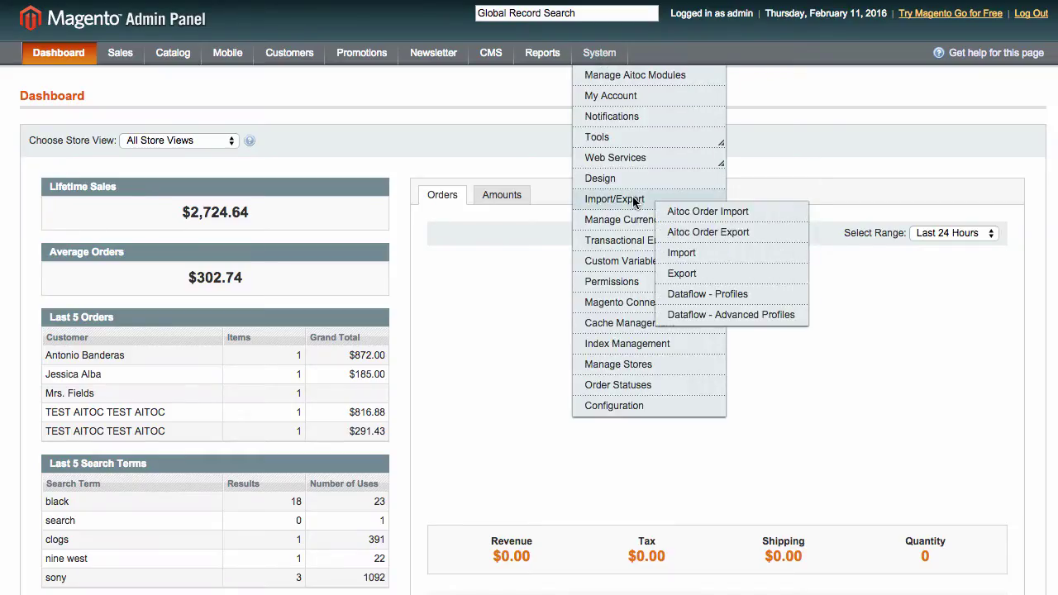
pyautogui.click(764, 238)
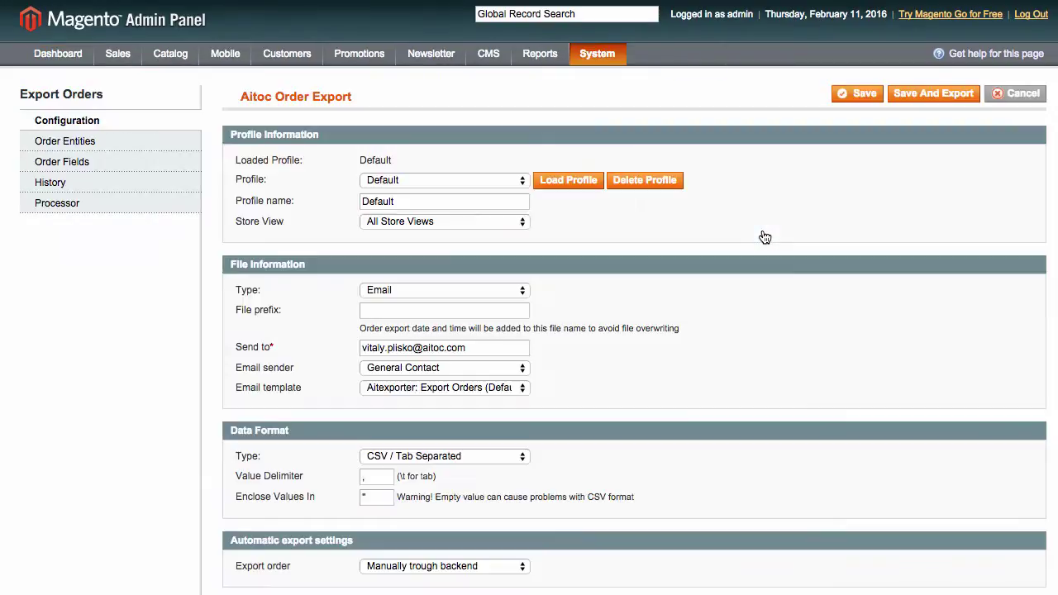
# - Add a new export profile named 'New' limited to the English store view
pyautogui.click(517, 179)
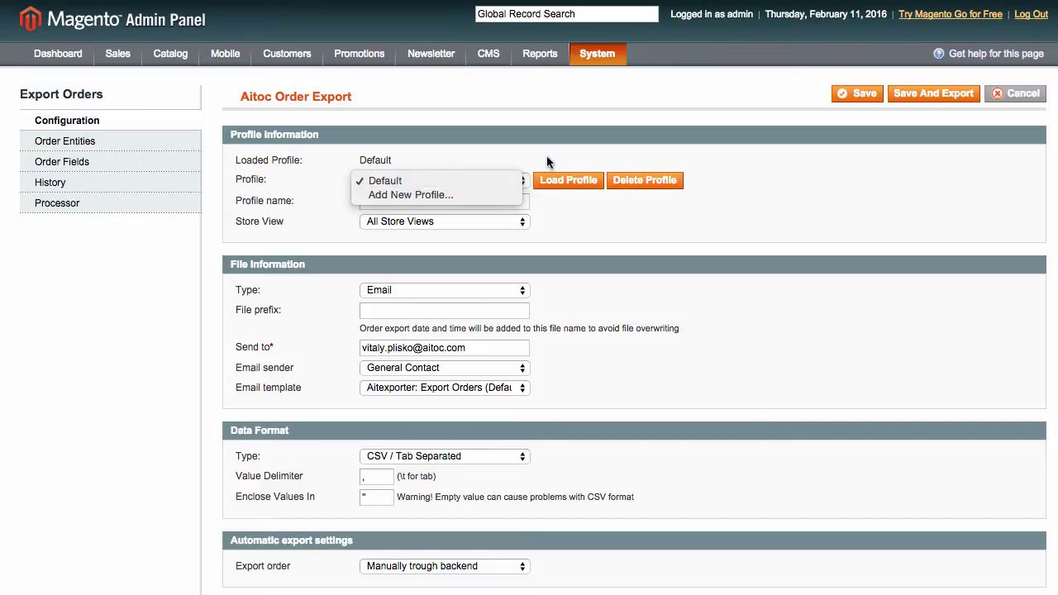
pyautogui.click(572, 198)
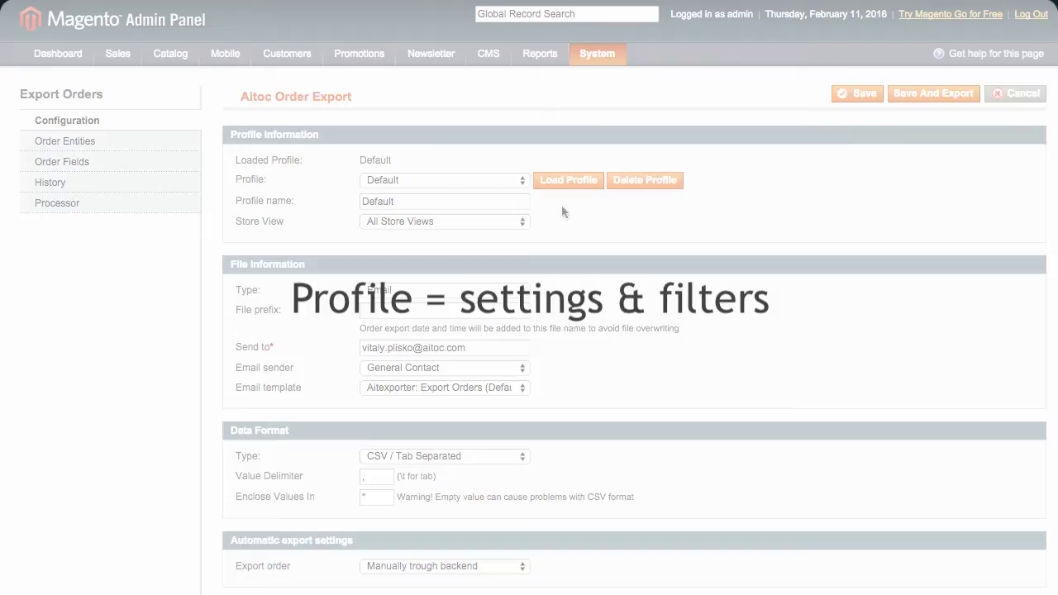
pyautogui.click(496, 180)
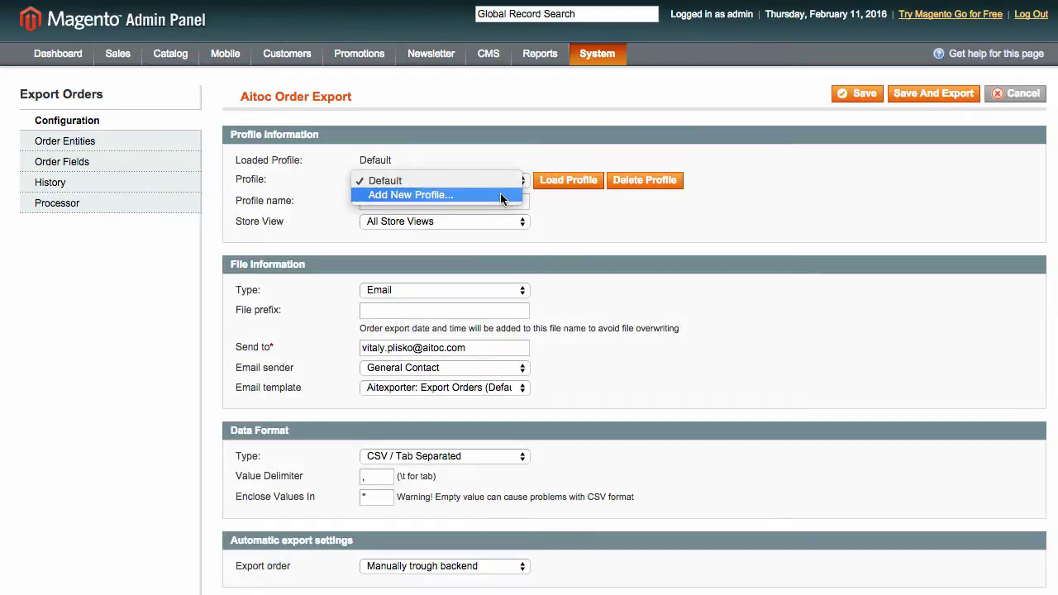
pyautogui.click(500, 194)
pyautogui.click(447, 221)
pyautogui.click(442, 259)
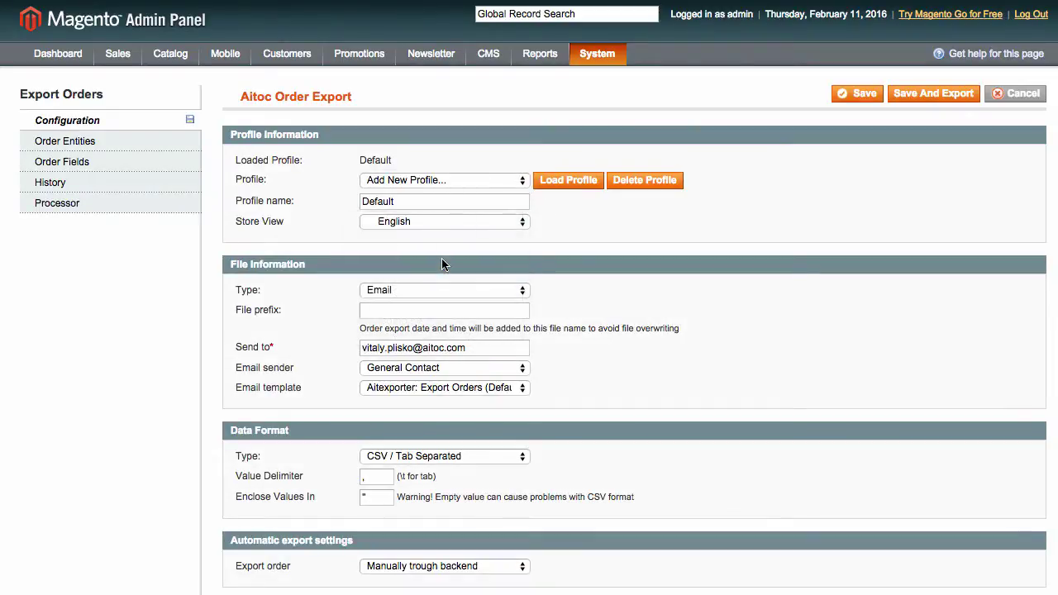
pyautogui.click(404, 203)
pyautogui.moveTo(404, 203); pyautogui.dragTo(349, 203)
pyautogui.write('New')
# - Keep Email delivery and switch the export data format to XML File
pyautogui.click(504, 294)
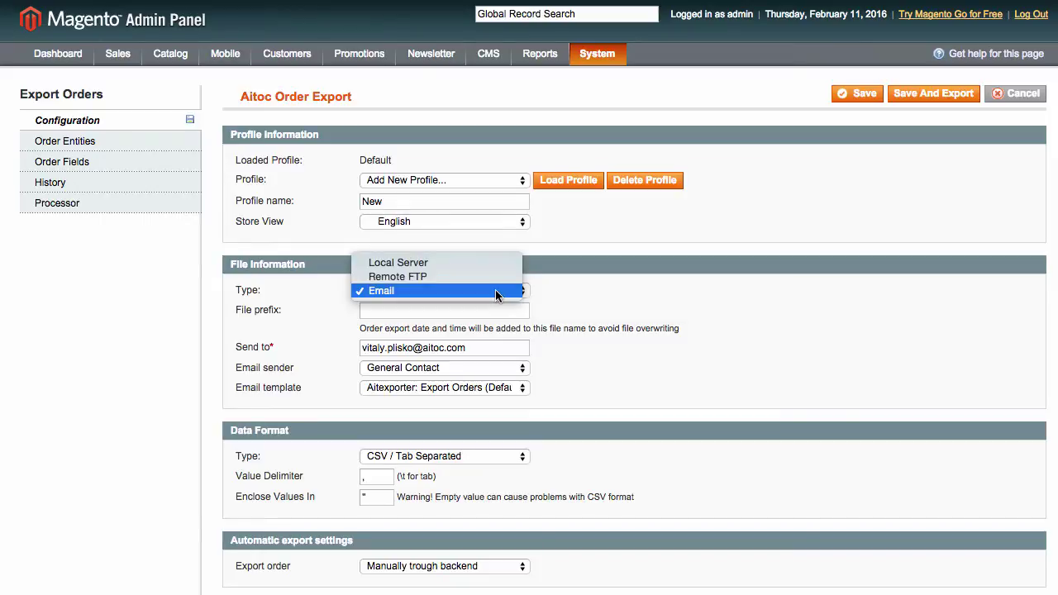
pyautogui.click(499, 291)
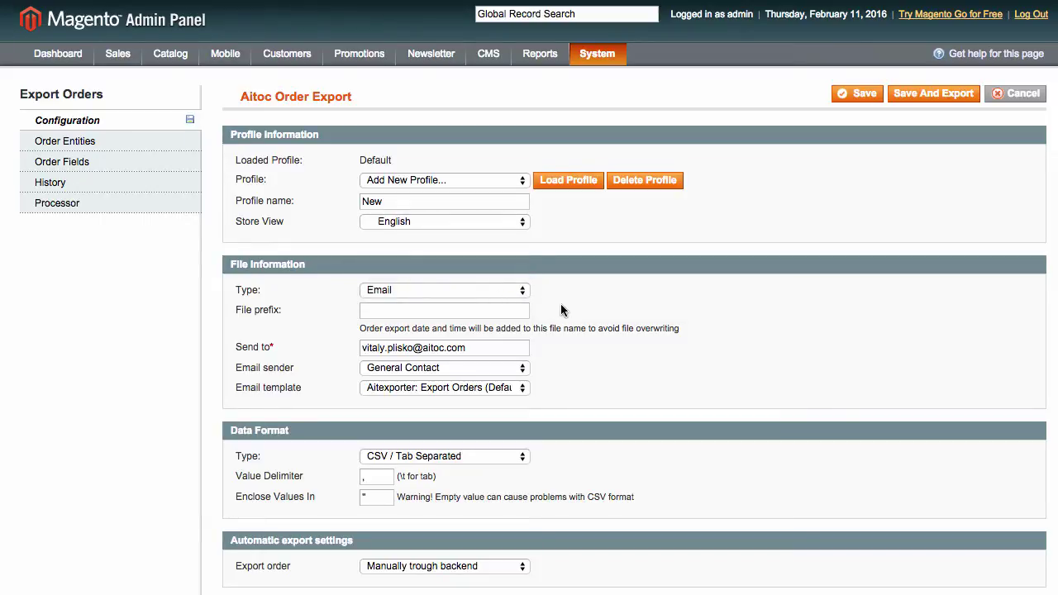
pyautogui.click(510, 456)
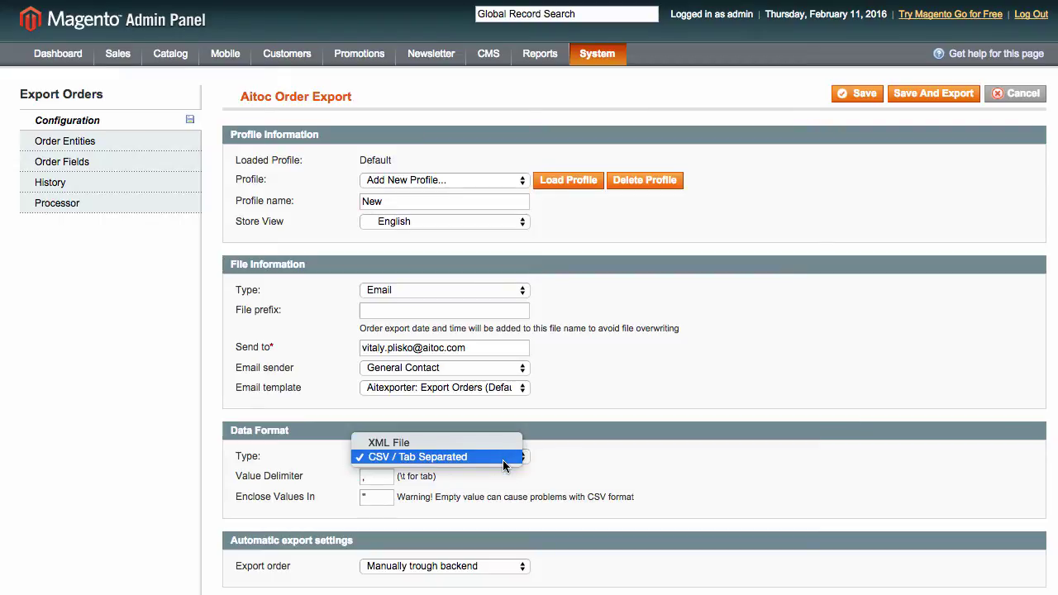
pyautogui.click(499, 442)
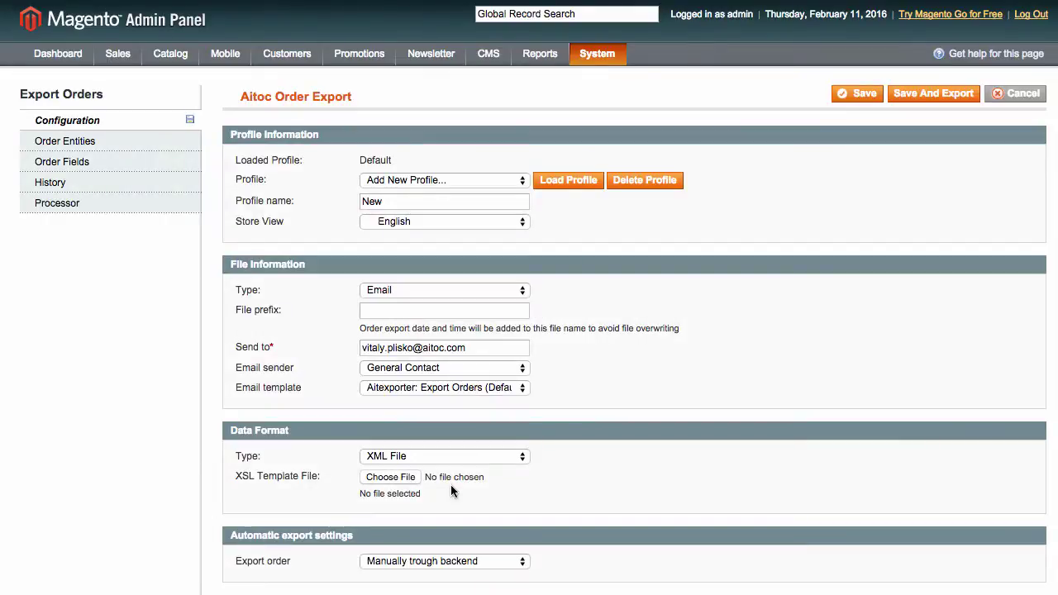
# - Under automatic export settings, set Export order to Automatically by cron
pyautogui.scroll(-5, 460, 495)
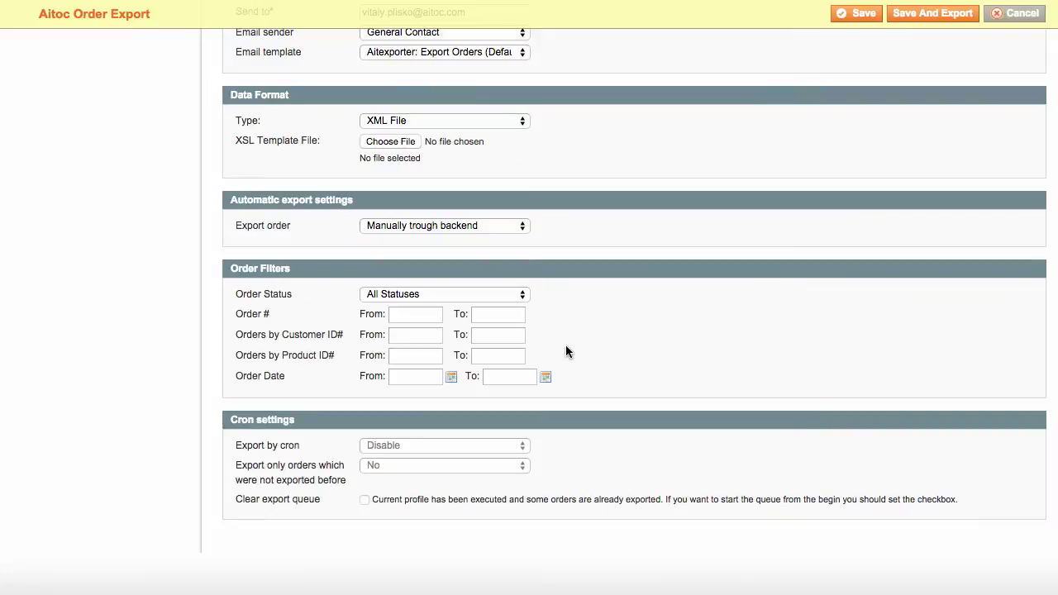
pyautogui.click(511, 226)
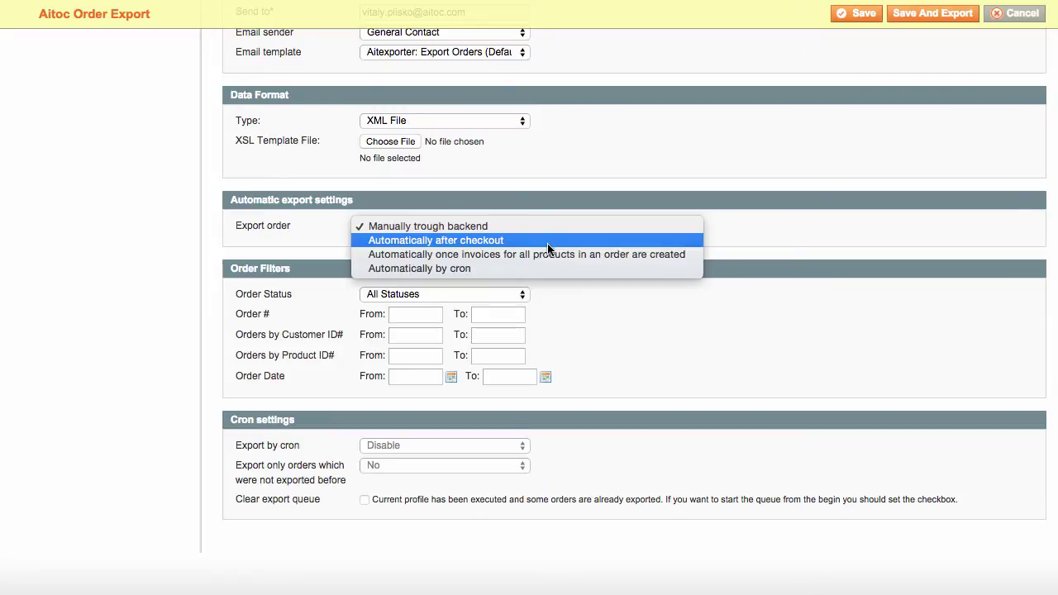
pyautogui.click(611, 270)
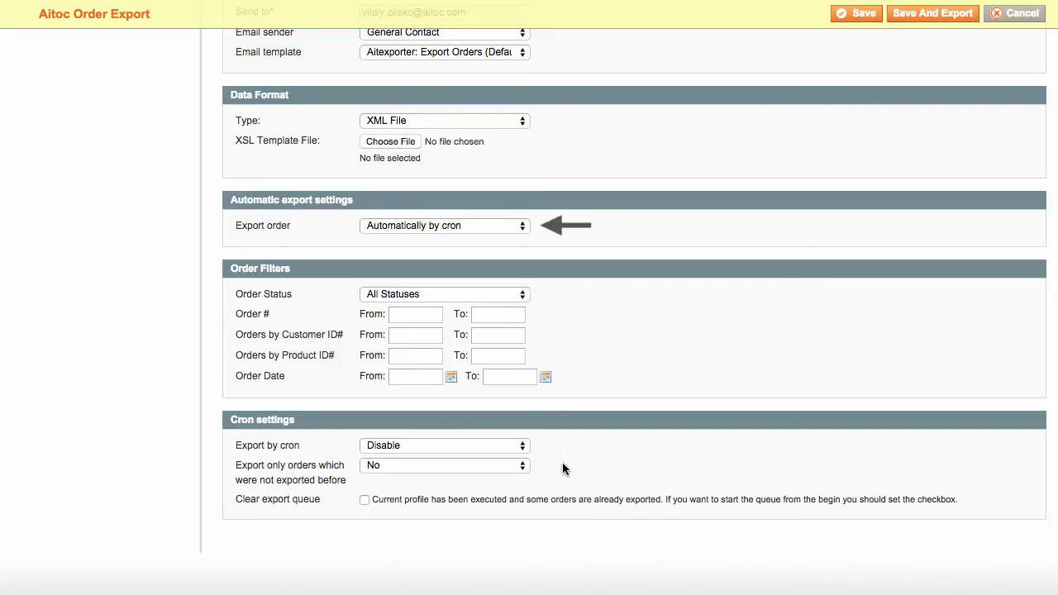
# - Check the Order Fields checkboxes for the profile, then save it
pyautogui.scroll(5, 555, 453)
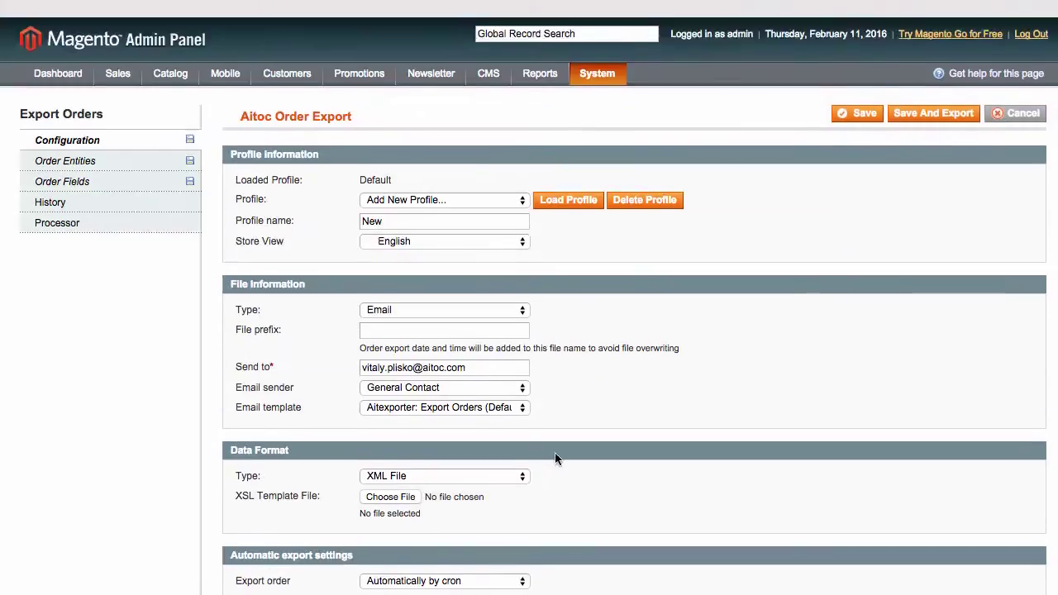
pyautogui.click(141, 150)
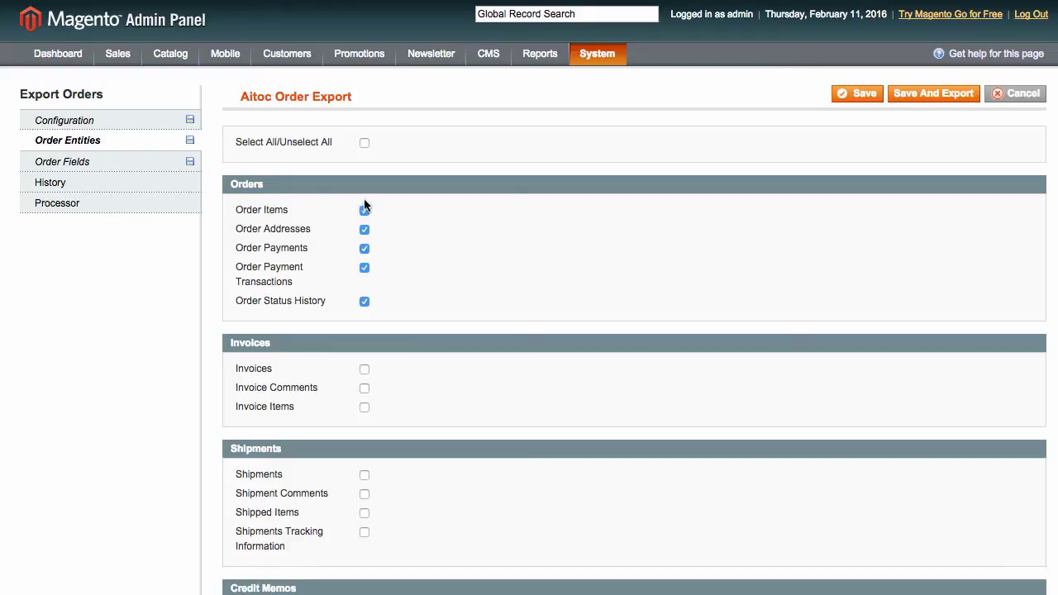
pyautogui.click(148, 169)
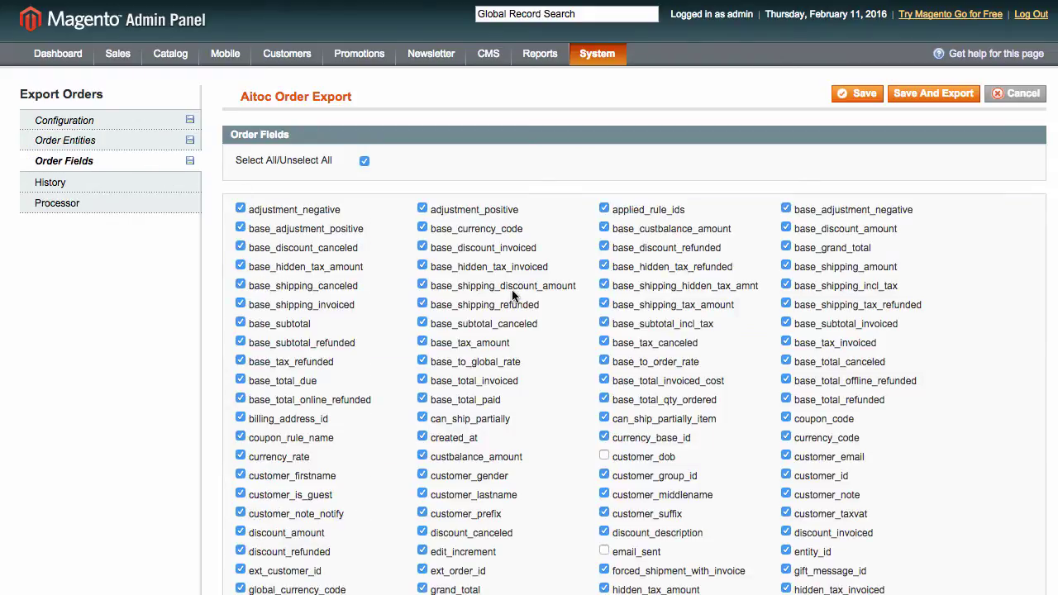
pyautogui.scroll(-8, 513, 295)
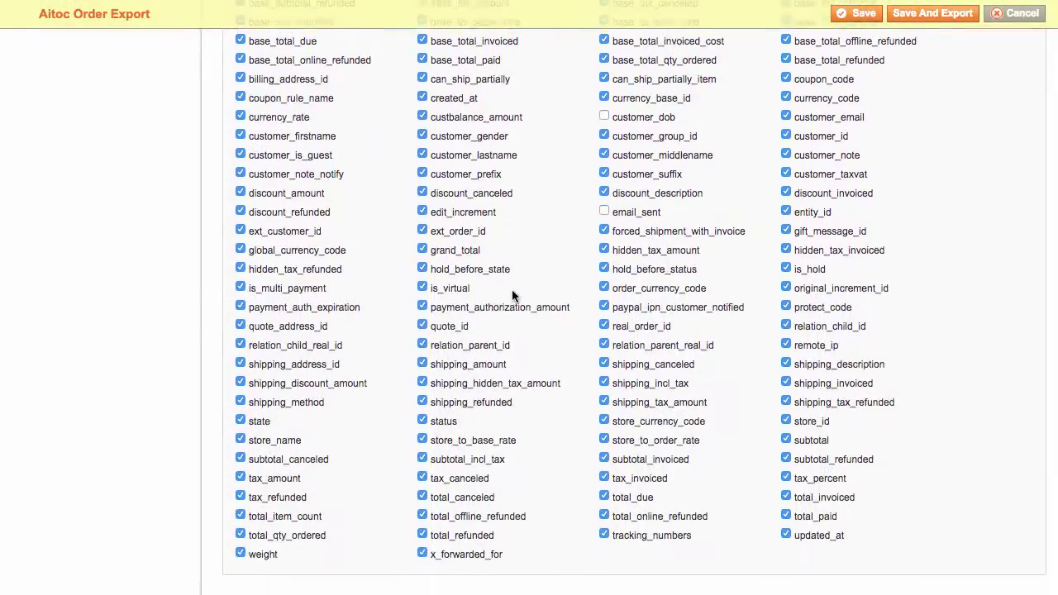
pyautogui.scroll(8, 512, 295)
pyautogui.scroll(1, 512, 295)
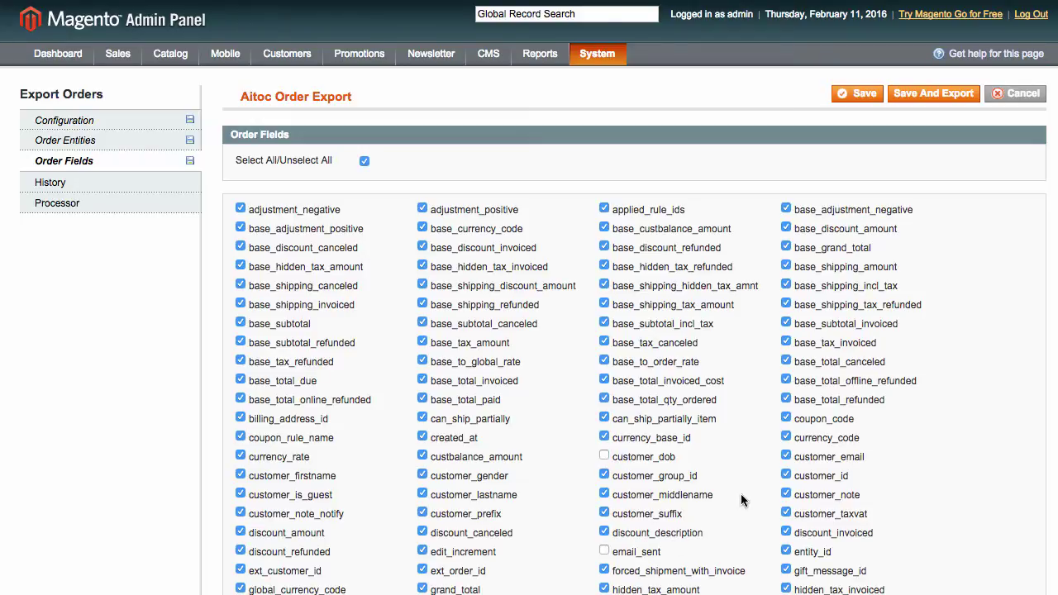
pyautogui.click(862, 98)
# - Save and export to CSV, then show actions for order_export_4_20160211034845.csv in History
pyautogui.click(927, 97)
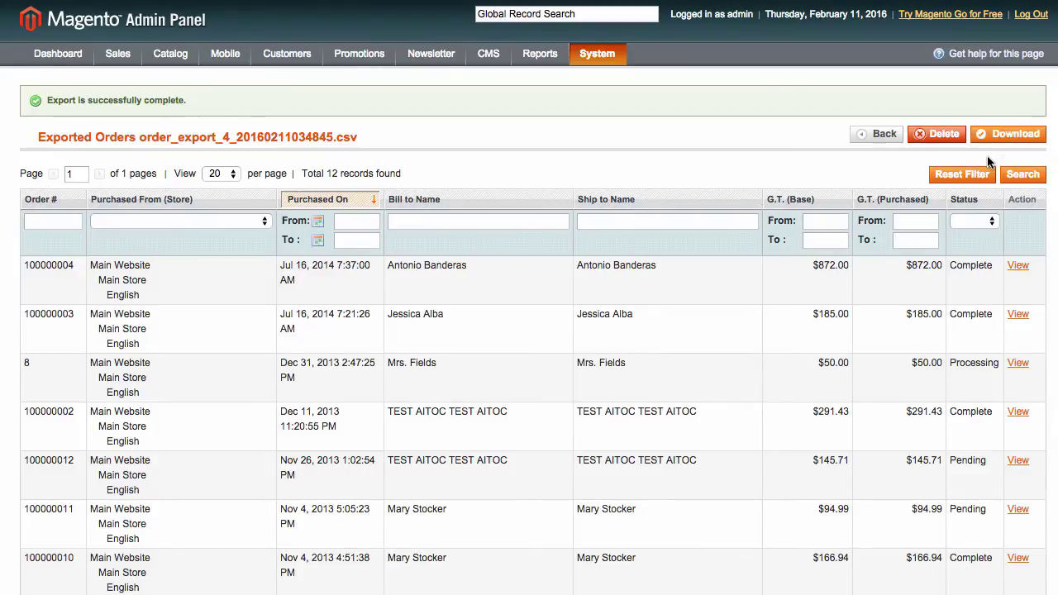
pyautogui.click(879, 137)
pyautogui.click(163, 189)
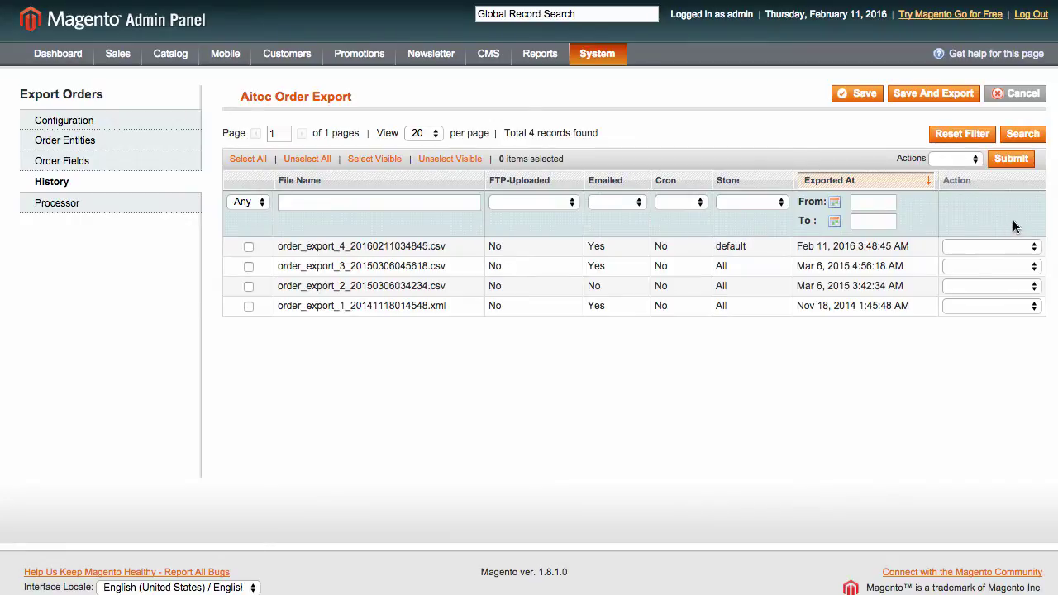
pyautogui.click(1013, 246)
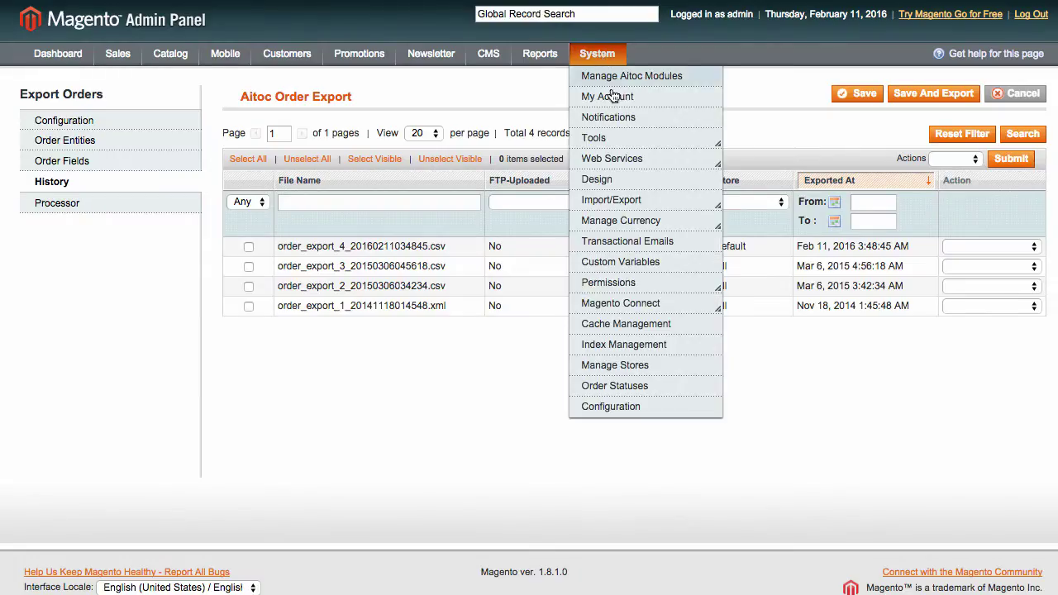
# - On Aitoc Order Import, keep English store view and create customers Based On Billing Address
pyautogui.moveTo(652, 200)
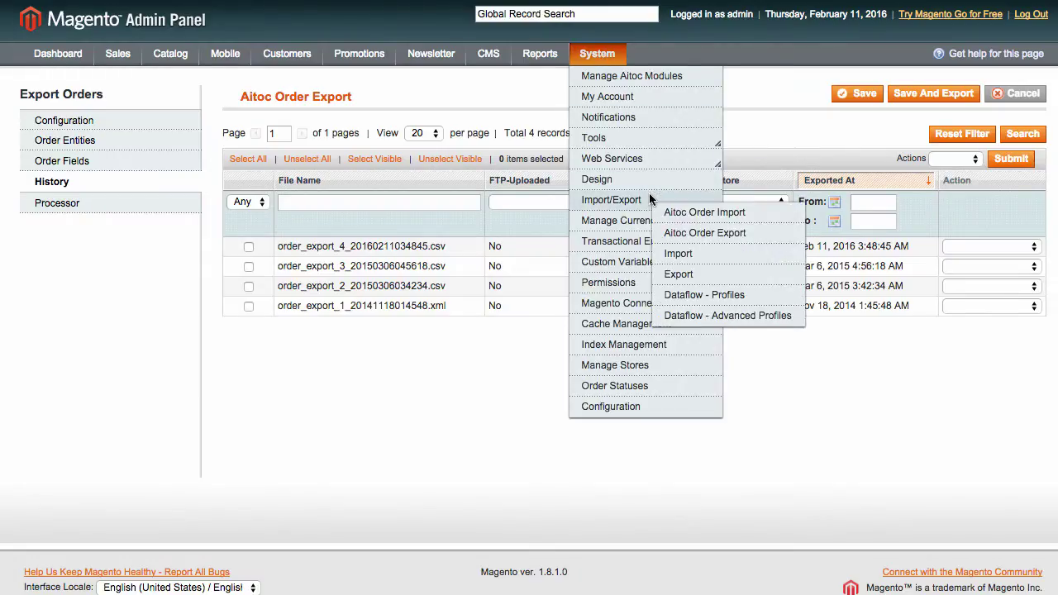
pyautogui.click(777, 218)
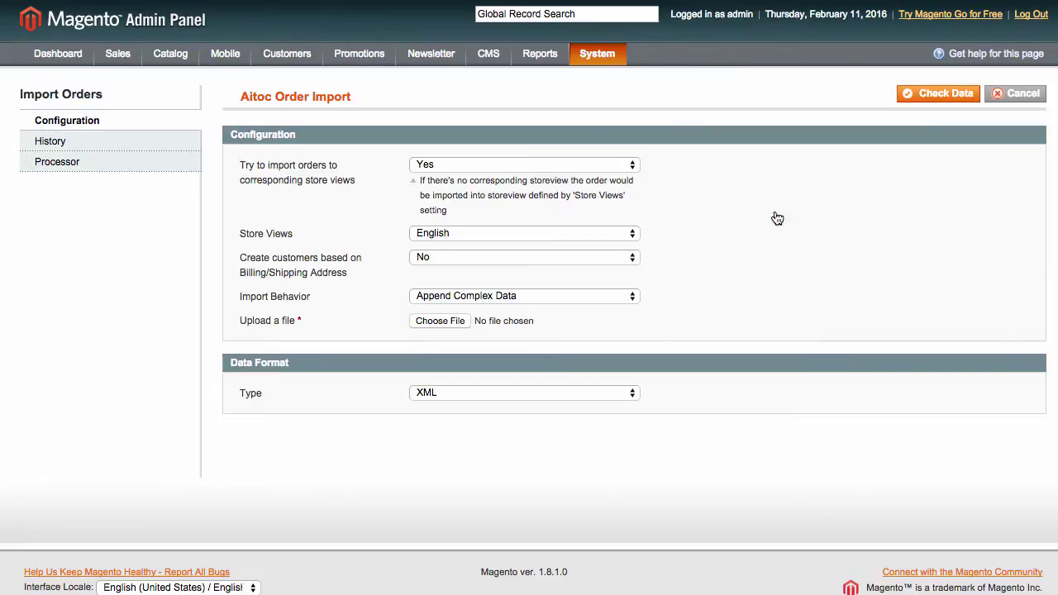
pyautogui.click(586, 233)
pyautogui.click(587, 233)
pyautogui.click(575, 256)
pyautogui.click(576, 272)
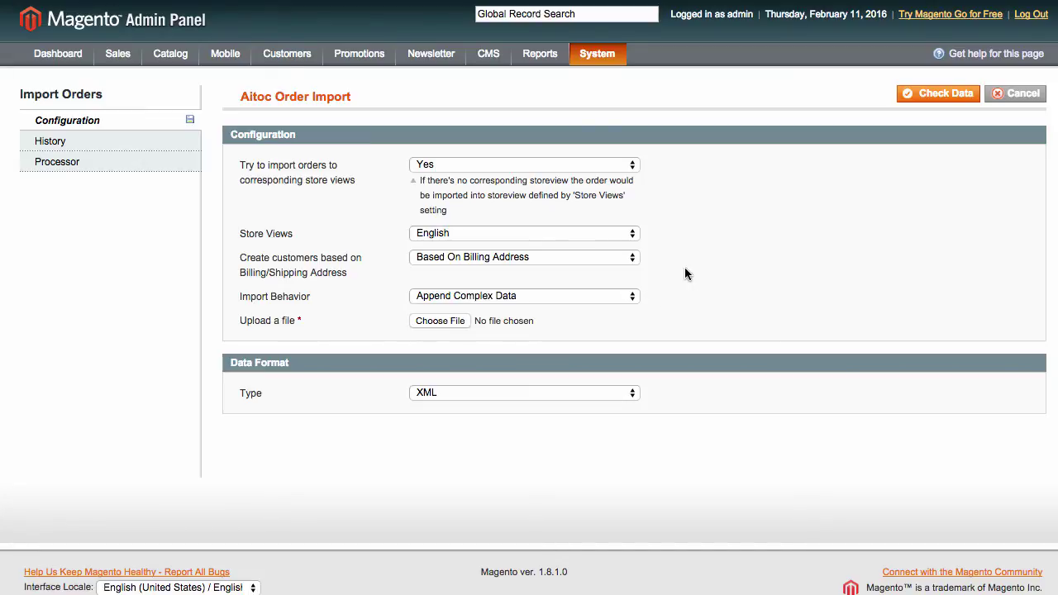
# - Keep Append Complex Data as import behavior and browse for a file to upload
pyautogui.click(624, 298)
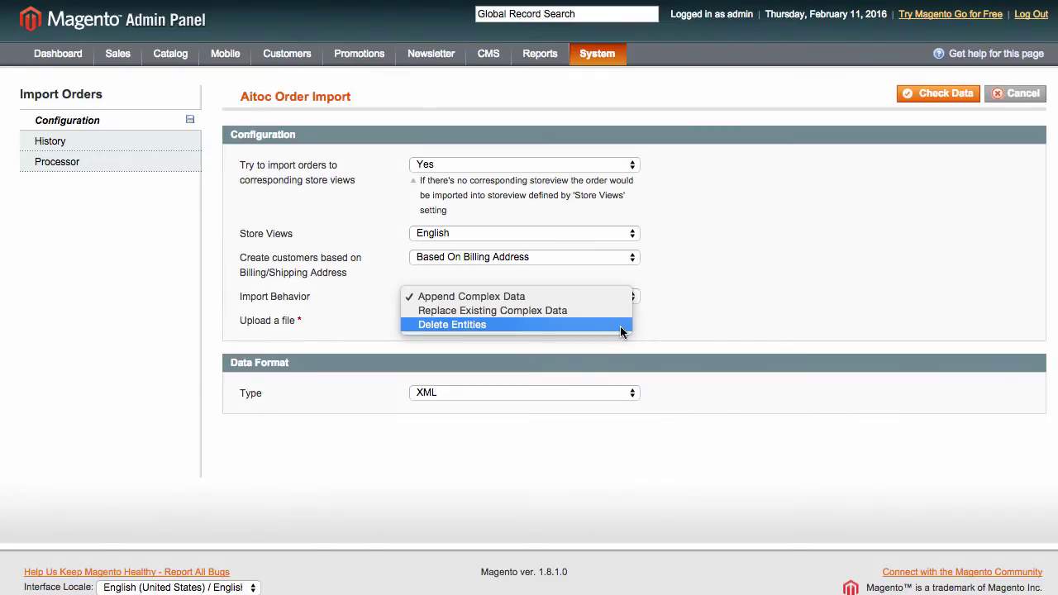
pyautogui.click(721, 313)
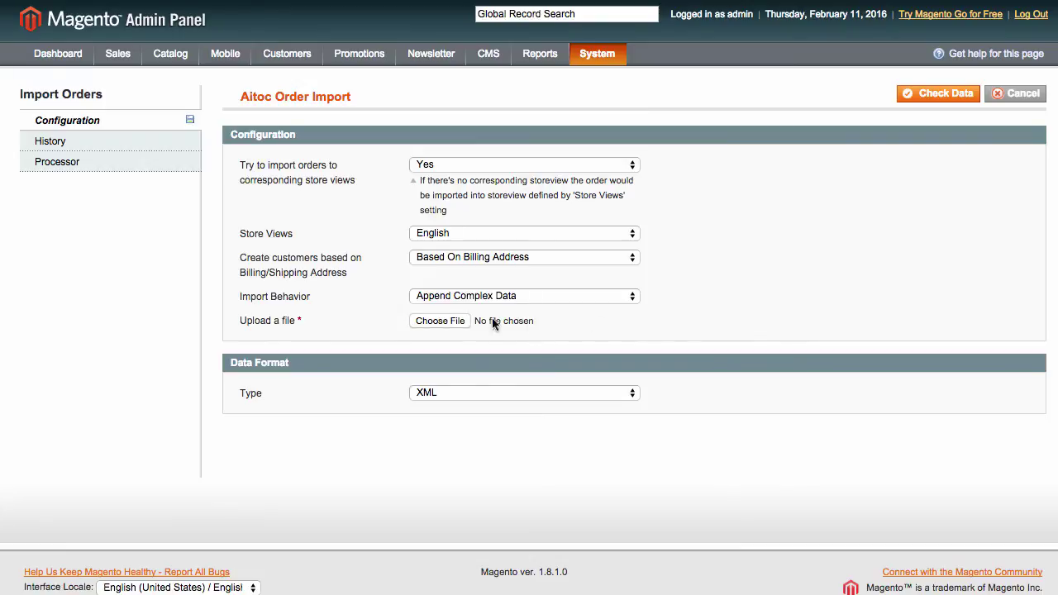
pyautogui.click(450, 322)
# - Attach ExportFeb11_5_20160211042410.csv and run Check Data, showing 12 'Order already exists' errors
pyautogui.click(314, 63)
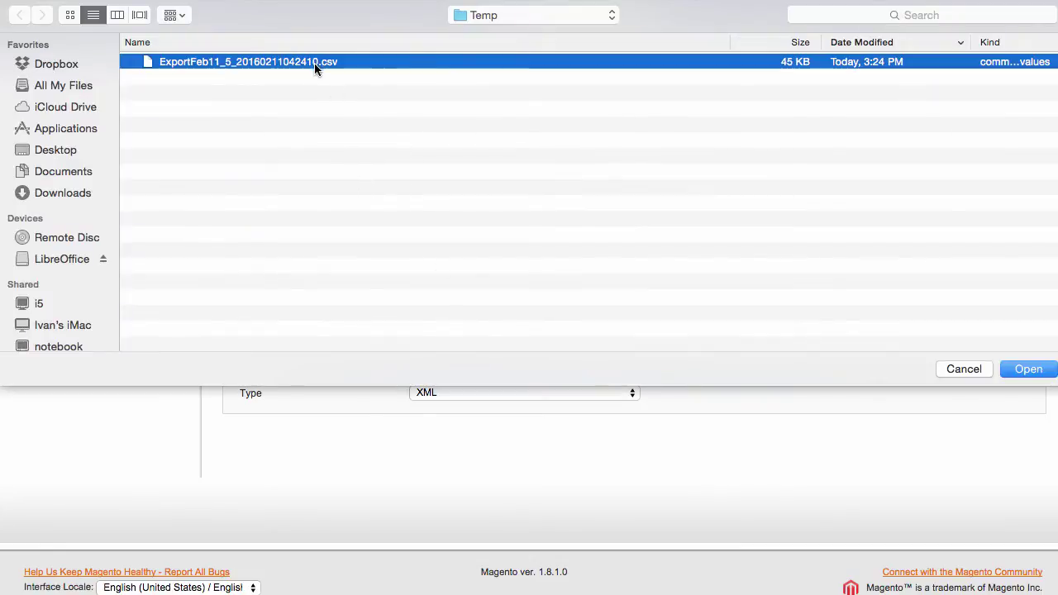
pyautogui.click(1043, 369)
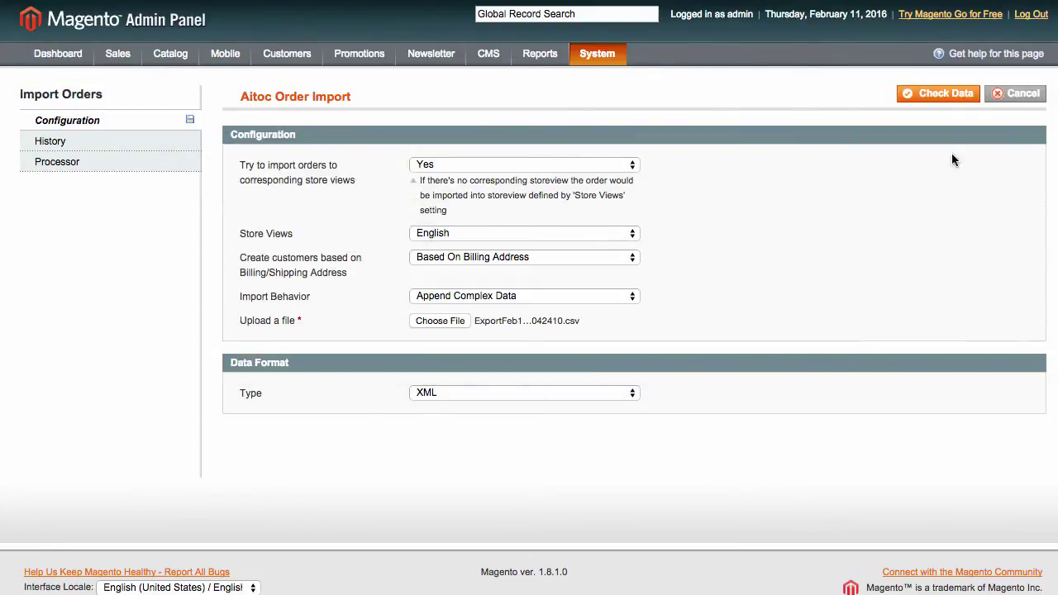
pyautogui.click(934, 95)
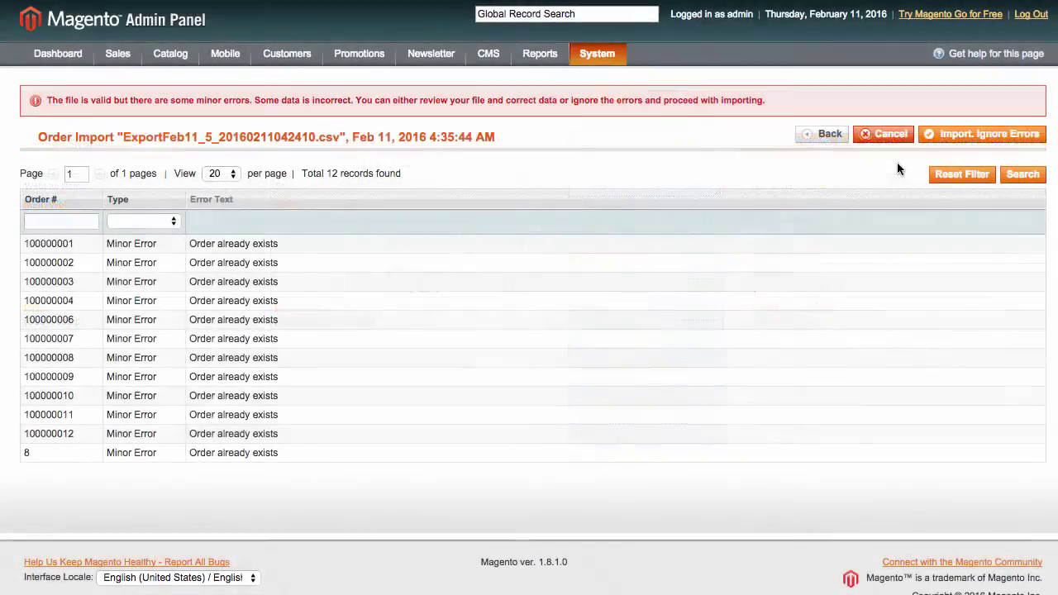
# - Import ignoring errors, then view the ExportFeb11_5_20160211042410.csv log: 0 added, 12 ignored
pyautogui.click(962, 138)
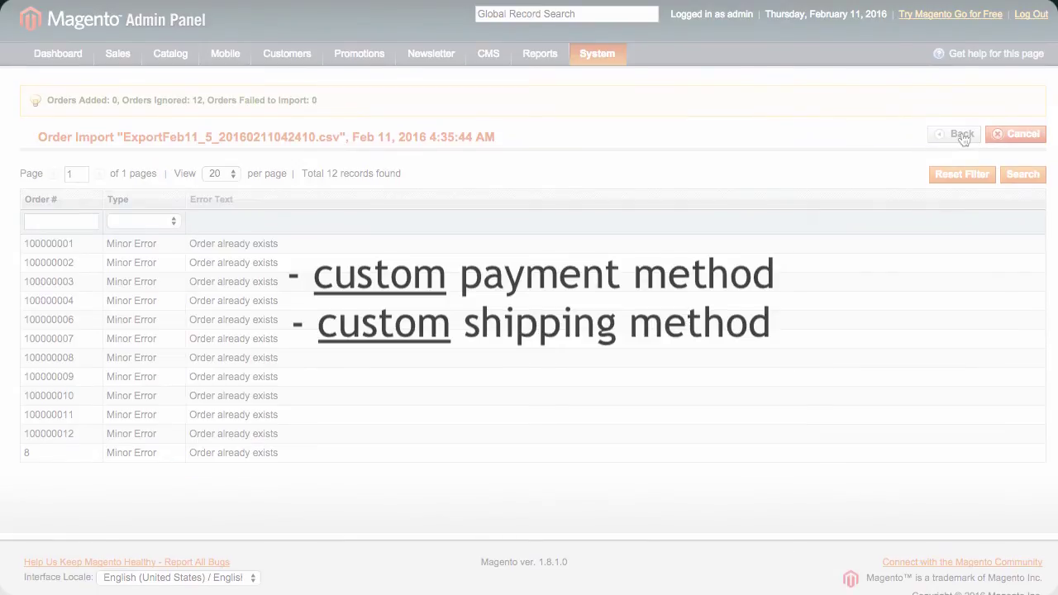
pyautogui.click(961, 136)
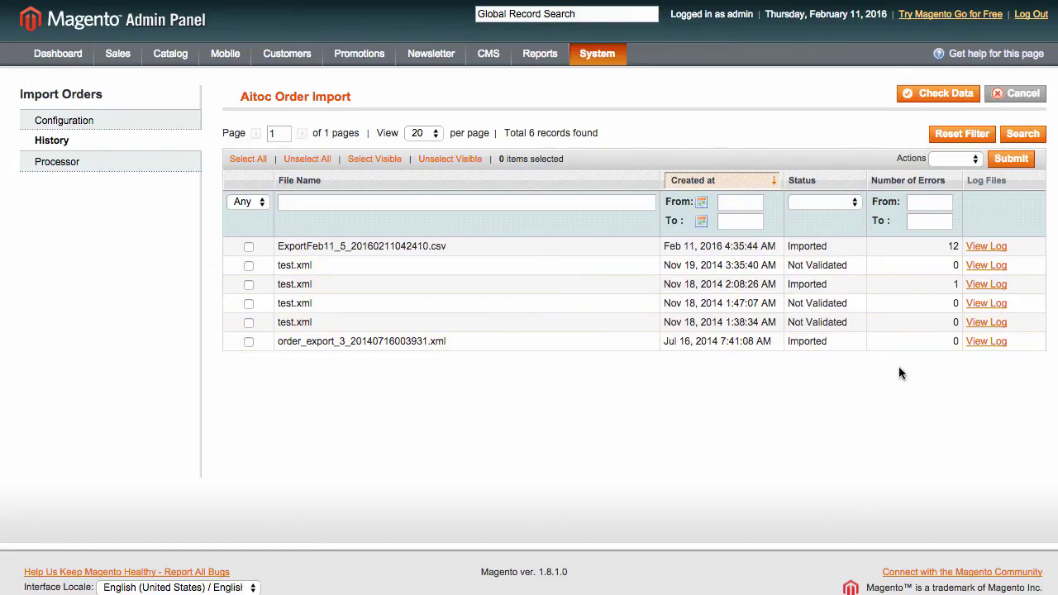
pyautogui.click(983, 248)
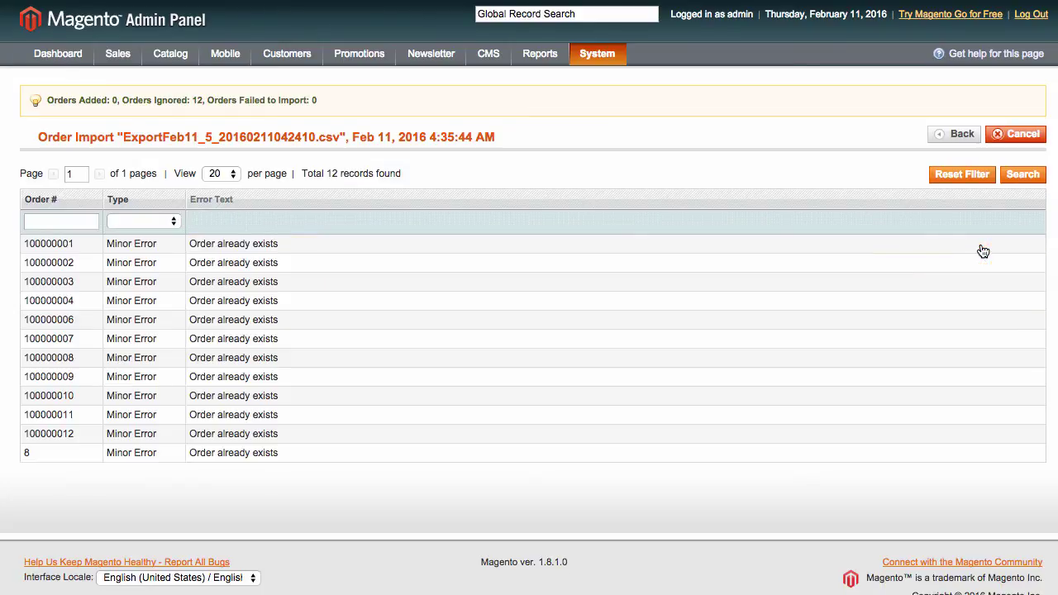